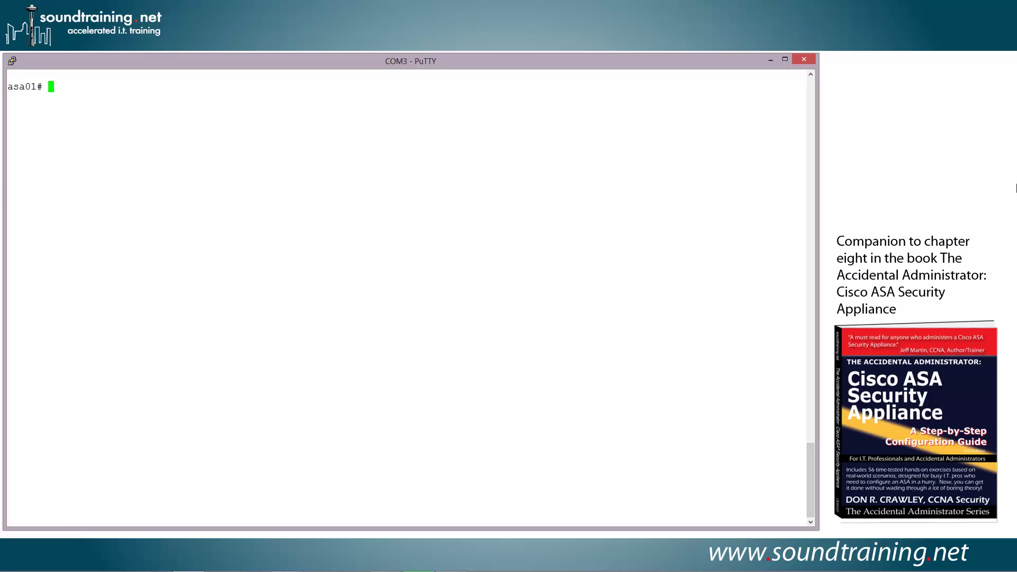
Enter global configuration mode with conf t and type the command generating a 2048-bit RSA key labelled digicert.key.
type("conf t")
key("Return")
type("crypto key")
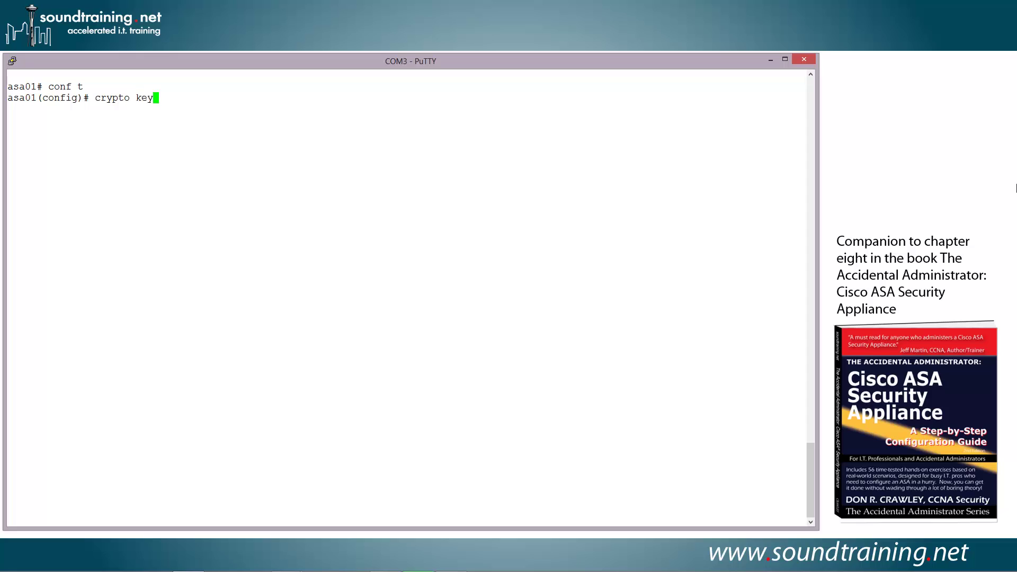
type(" generate rsa label dig")
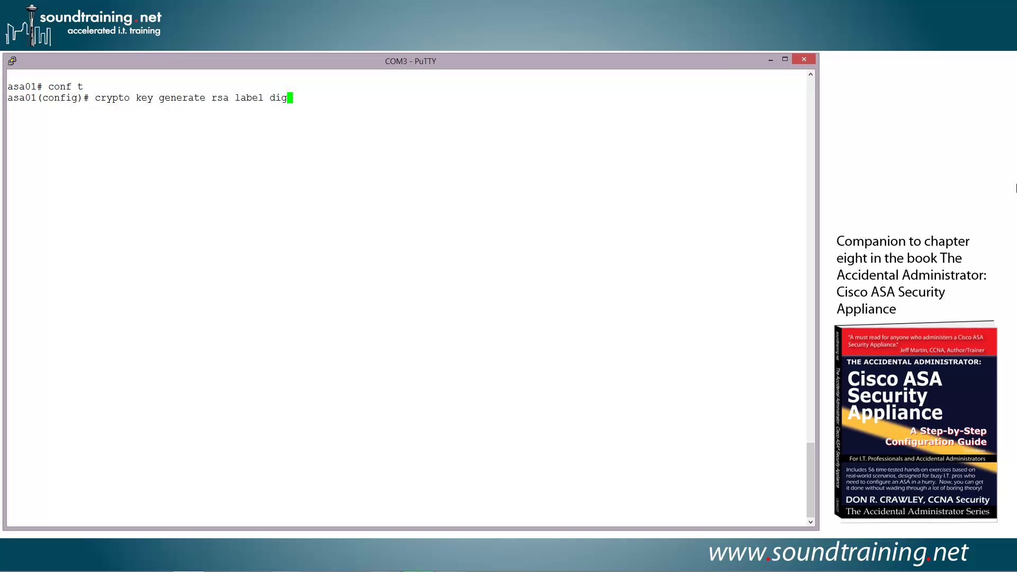
type("icert.key modulu")
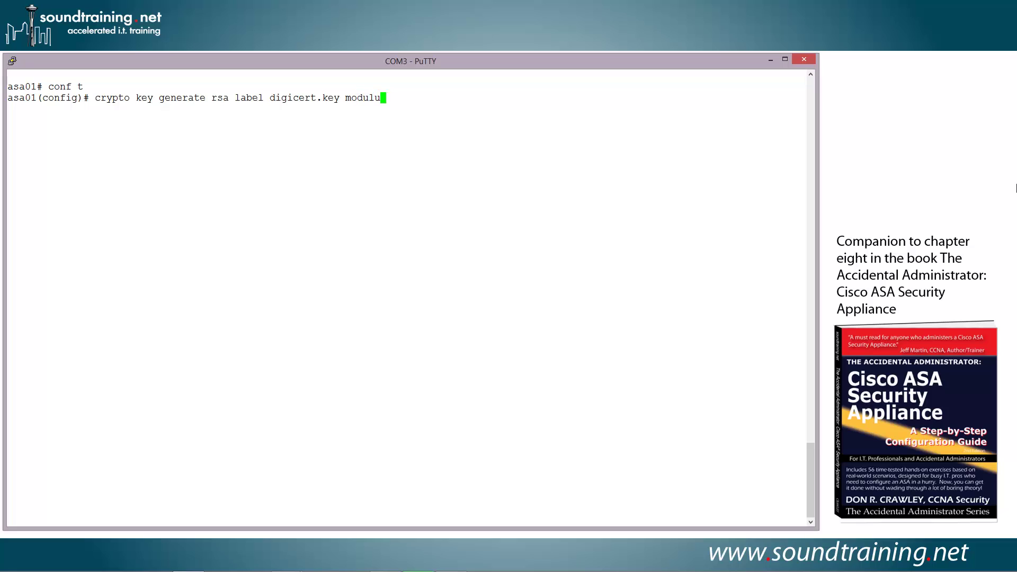
type("s 2048")
Run the command to generate the 2048-bit digicert.key RSA key pair.
key("Return")
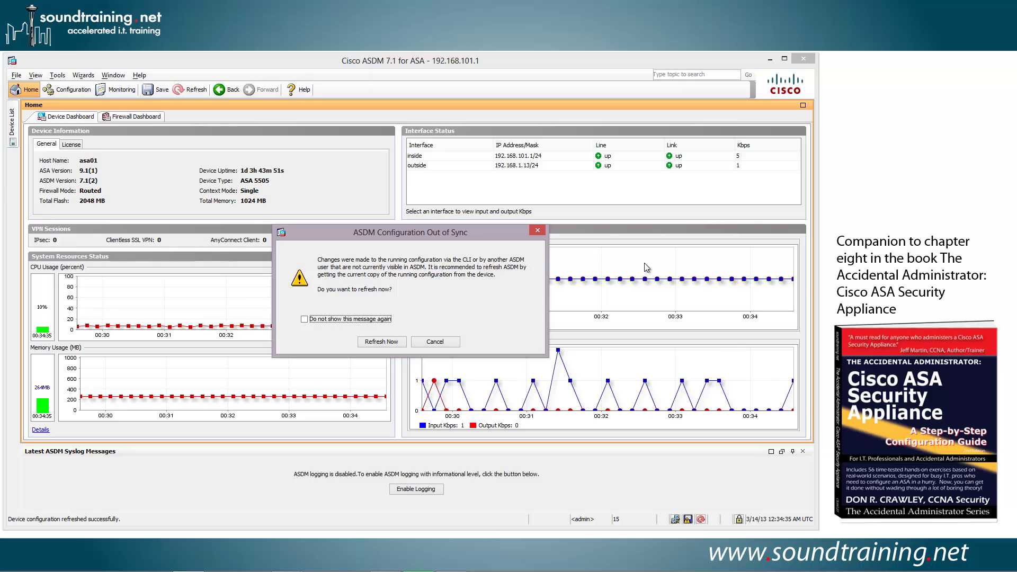
Refresh ASDM's configuration from the ASA and return to the PuTTY console.
left_click(382, 342)
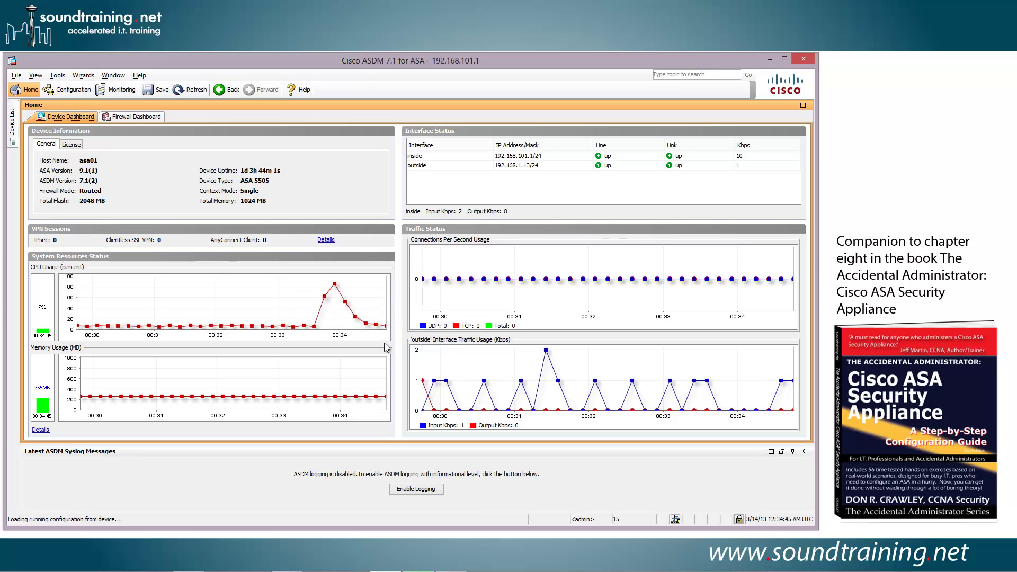
key("alt+Tab")
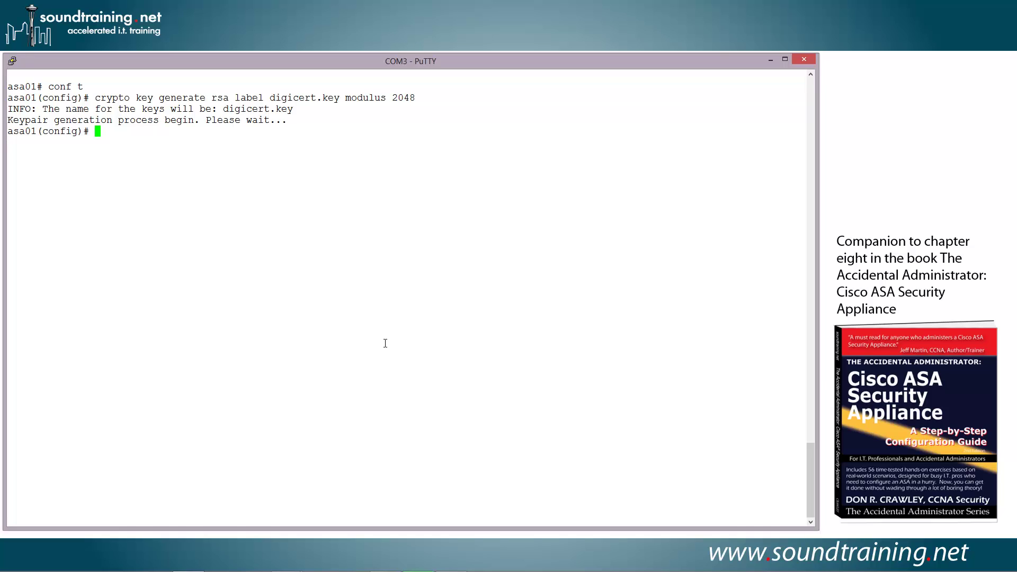
Run show crypto key mypubkey rsa to confirm the 2048-bit digicert.key exists, then return to ASDM.
type("show crypto key mybp")
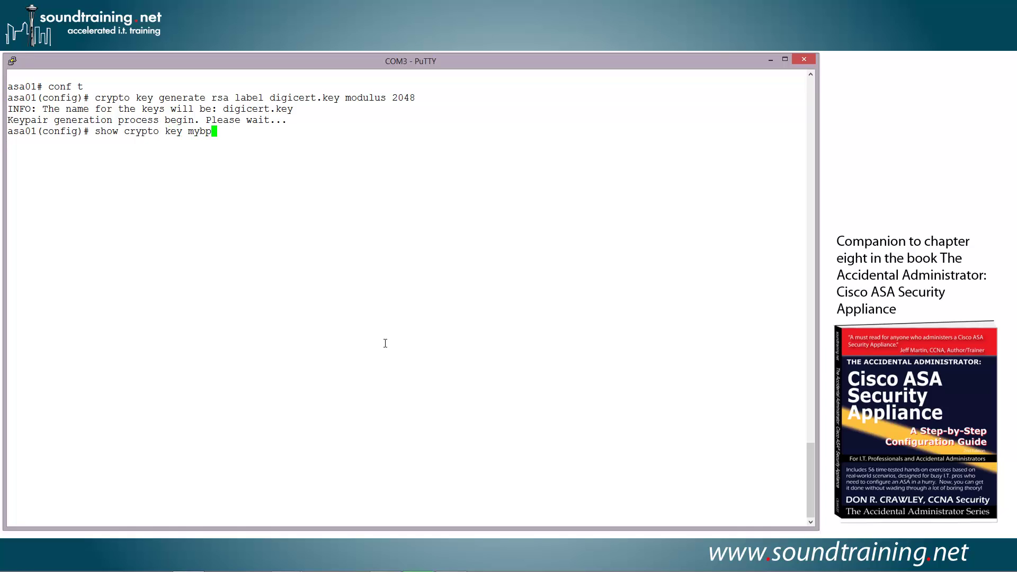
key("BackSpace")
key("BackSpace")
type("pubkey rsa")
key("Return")
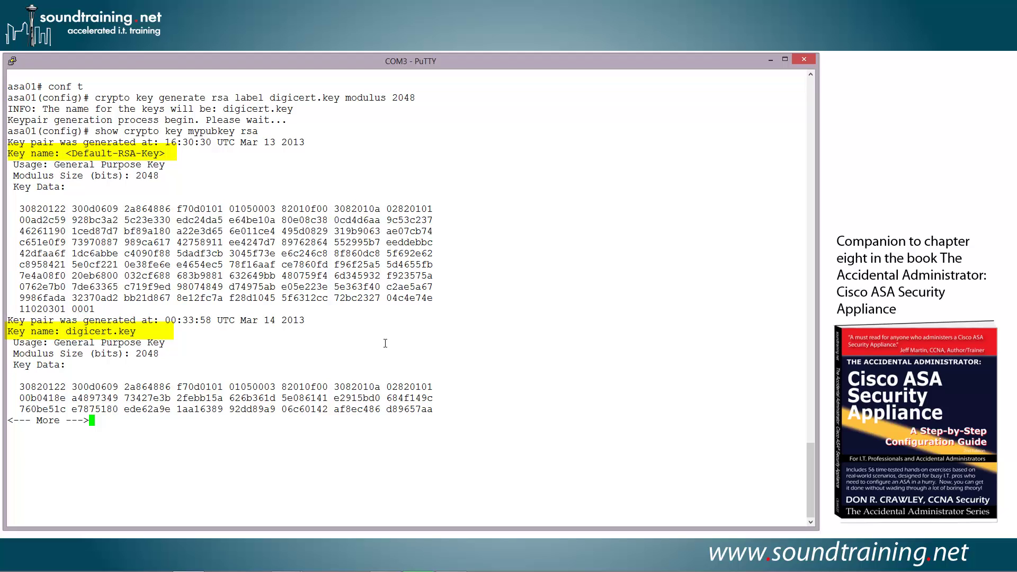
key("space")
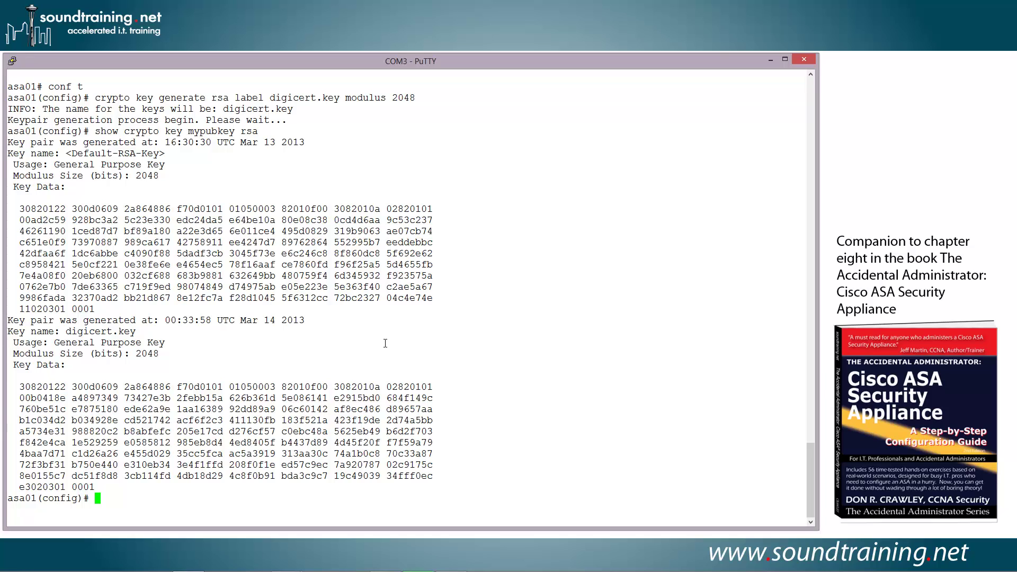
key("alt+Tab")
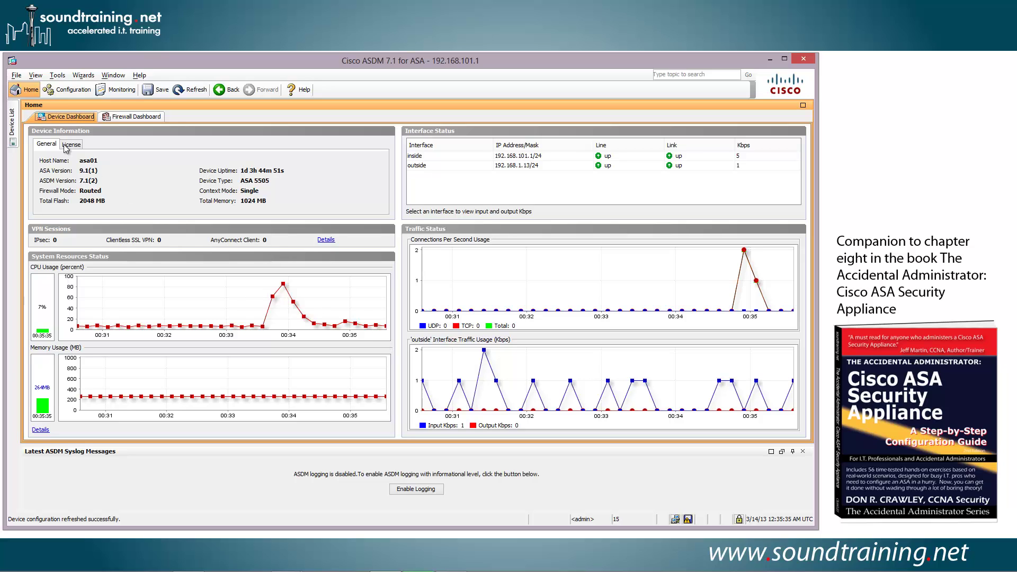
Open the Add Identity Certificate dialog under Device Management > Certificate Management > Identity Certificates.
left_click(64, 88)
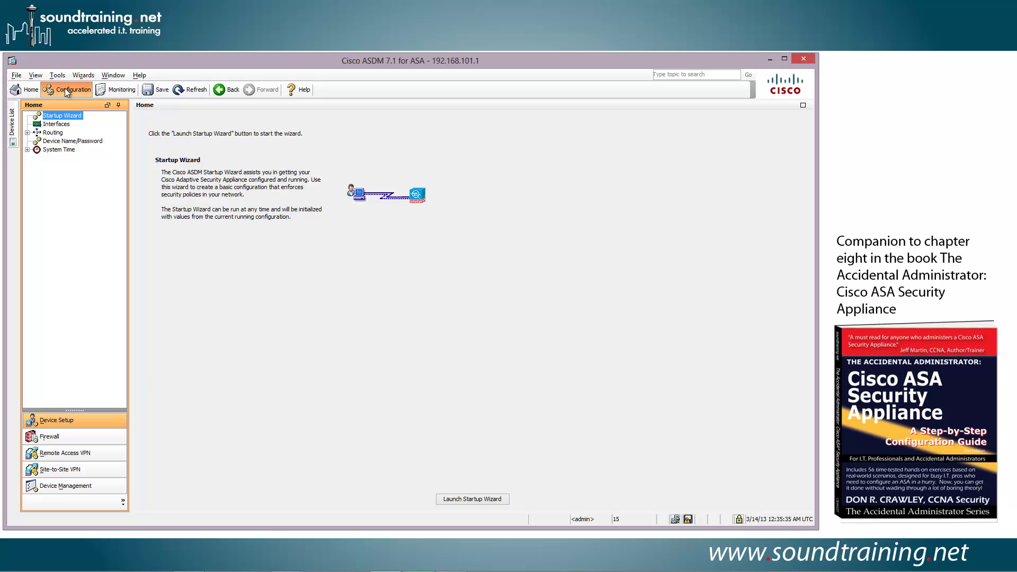
left_click(62, 486)
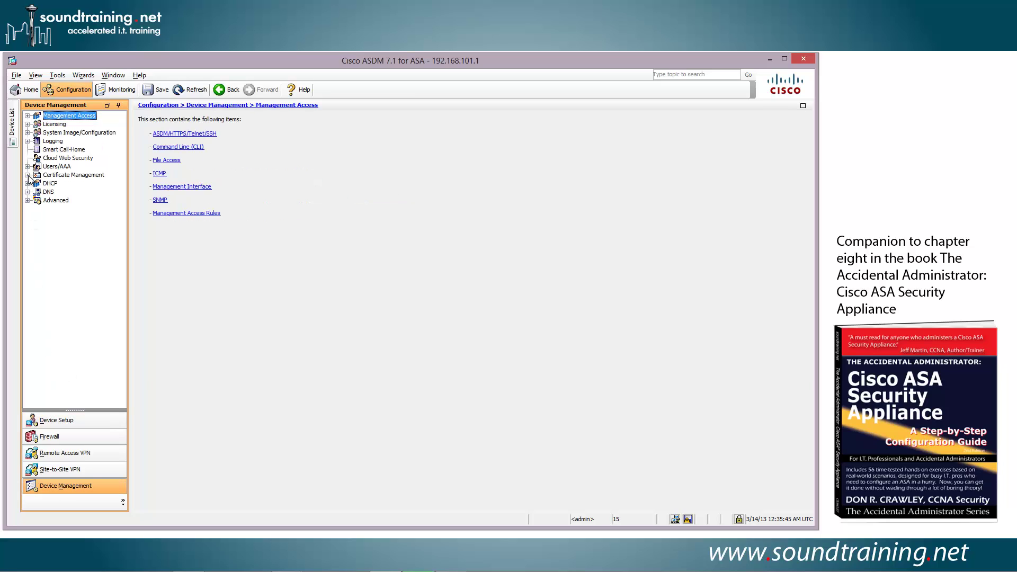
left_click(27, 175)
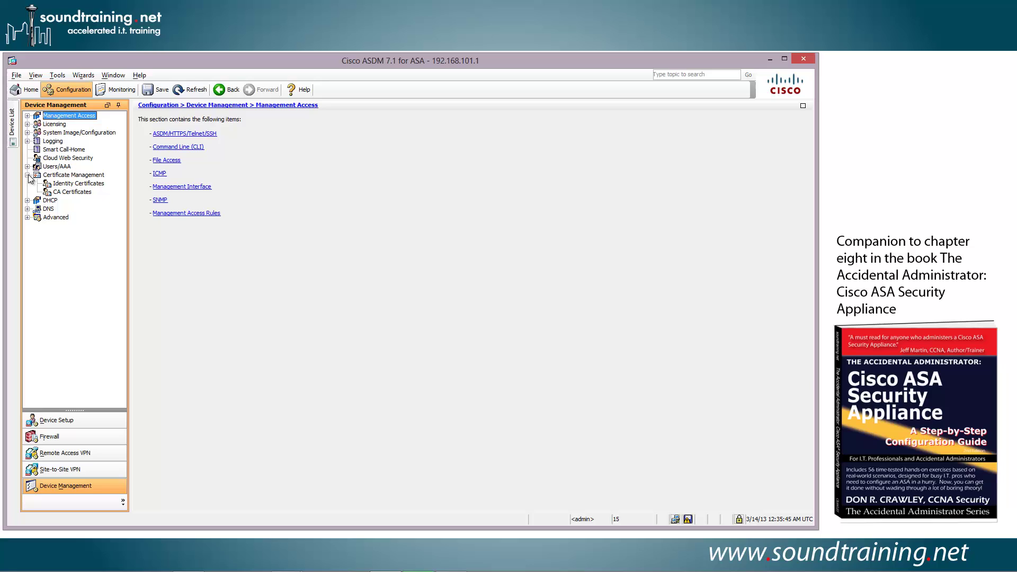
left_click(57, 184)
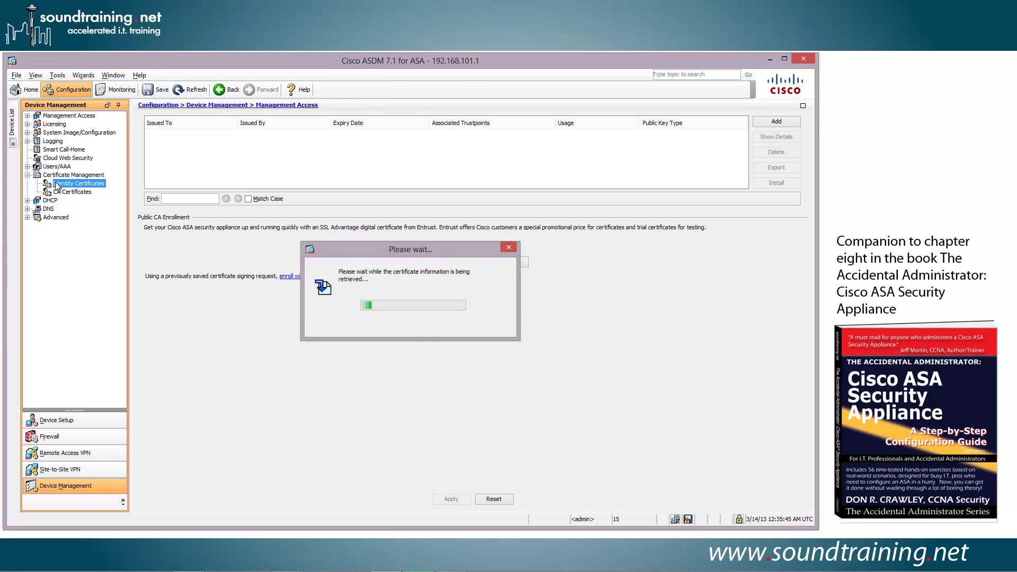
left_click(777, 122)
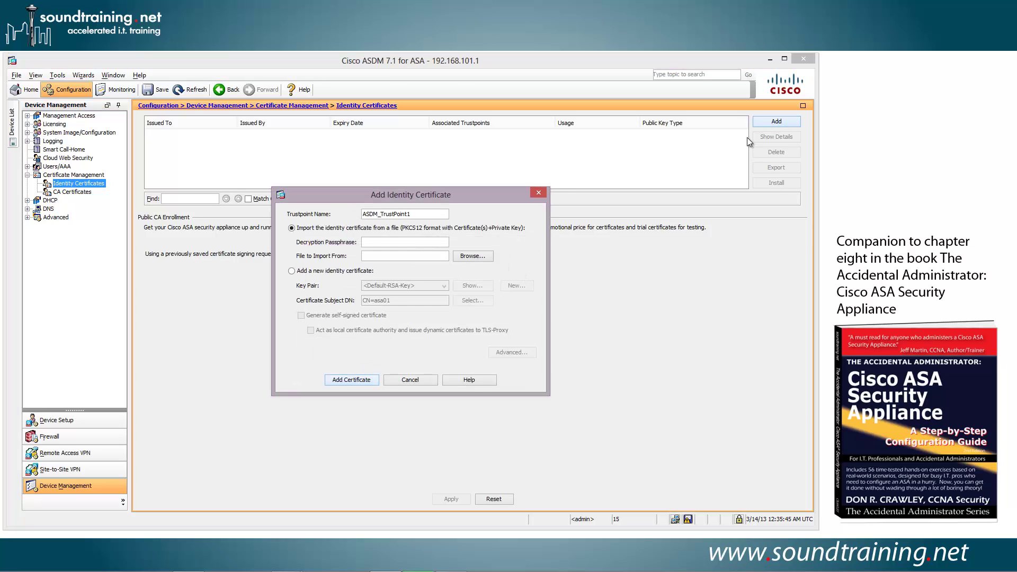
Define a new identity certificate using key pair digicert.key and subject CN=asa01.soundtraining.net.
left_click(293, 271)
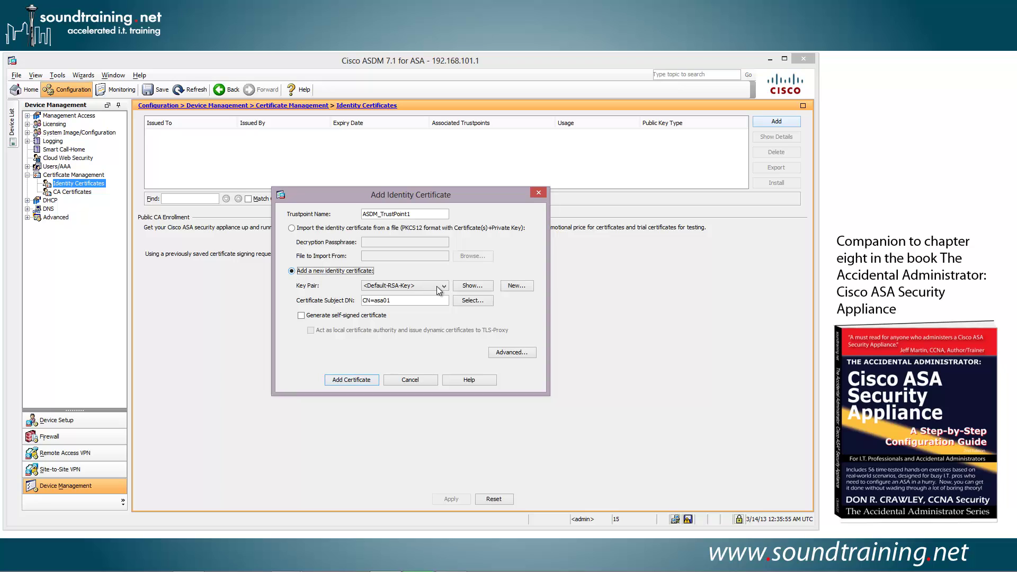
left_click(443, 285)
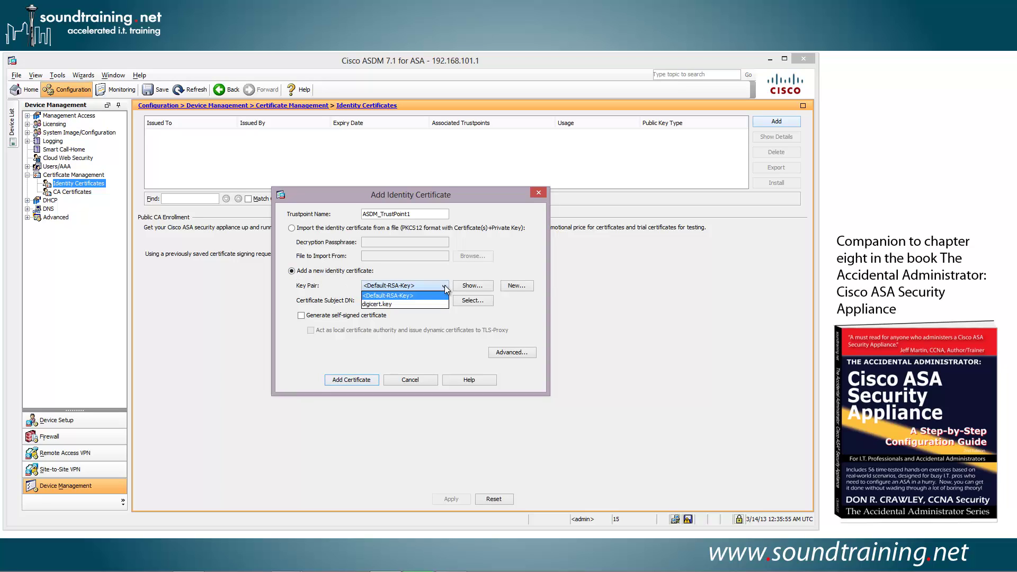
left_click(384, 306)
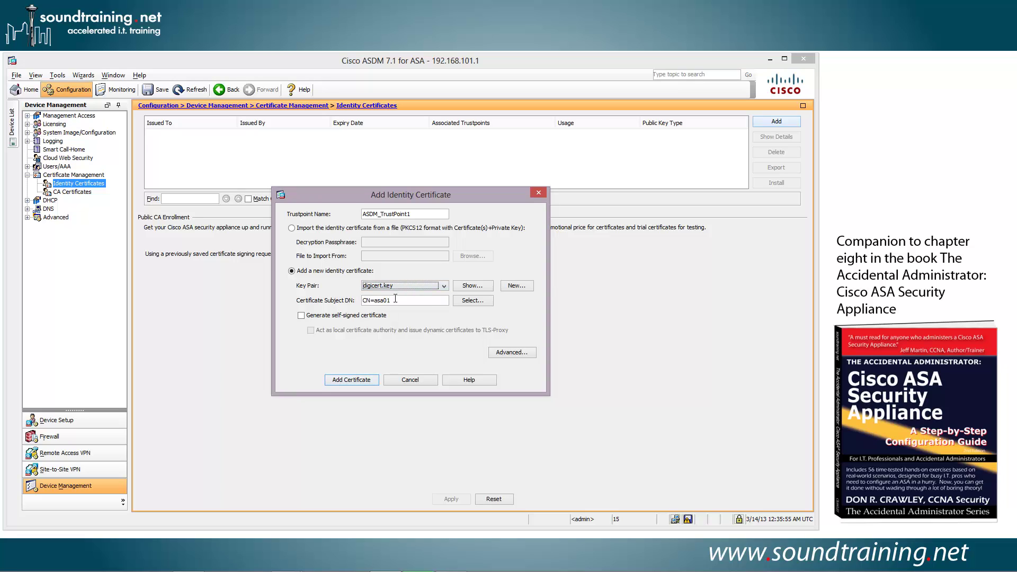
left_click(396, 298)
type(".soundtraining.net")
left_click(362, 379)
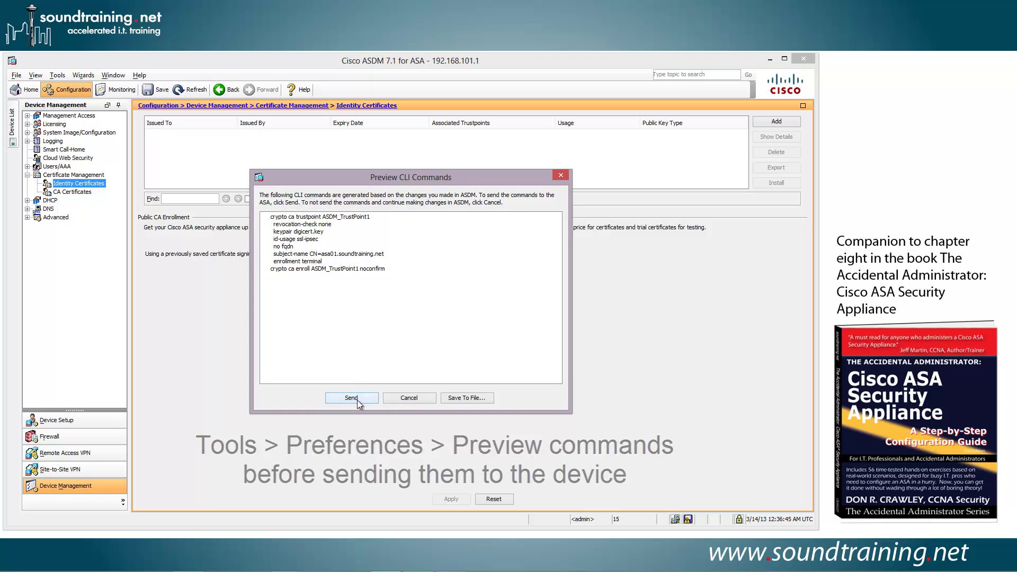
Send the ASDM_TrustPoint1 enrollment commands to the ASA.
left_click(357, 398)
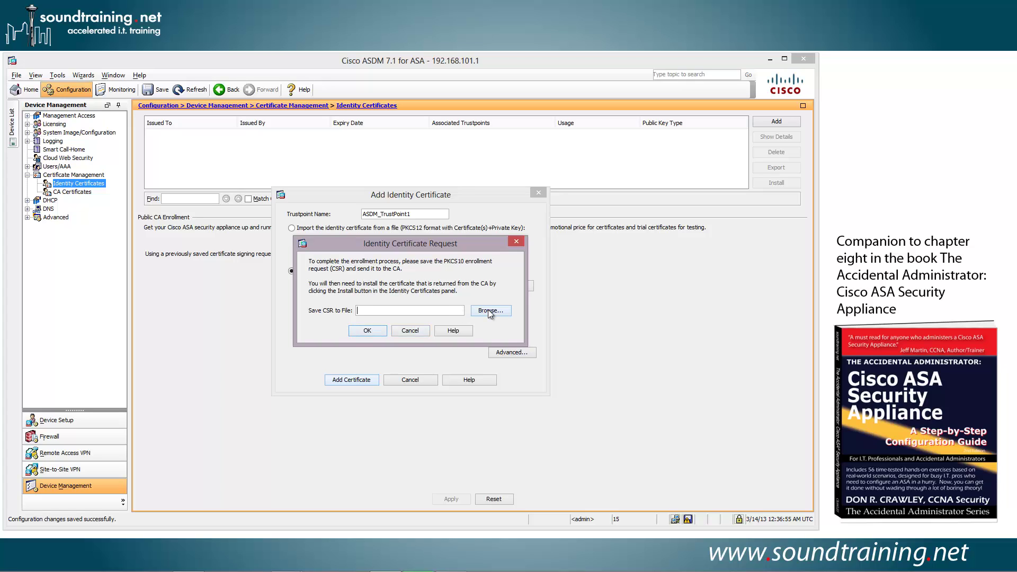
Save the CSR as digicert.key.txt on the desktop and acknowledge the success message.
left_click(488, 312)
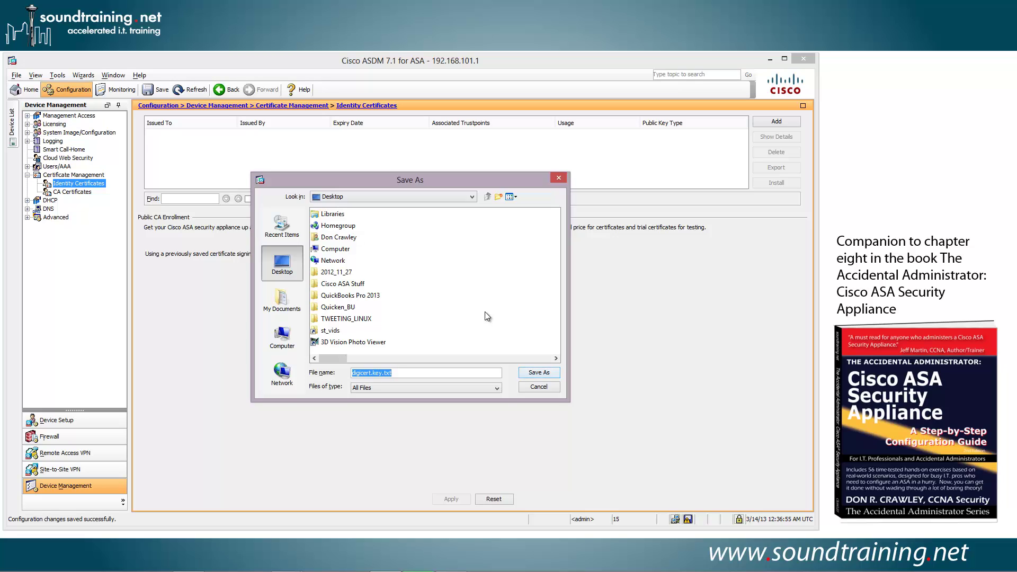
left_click(536, 373)
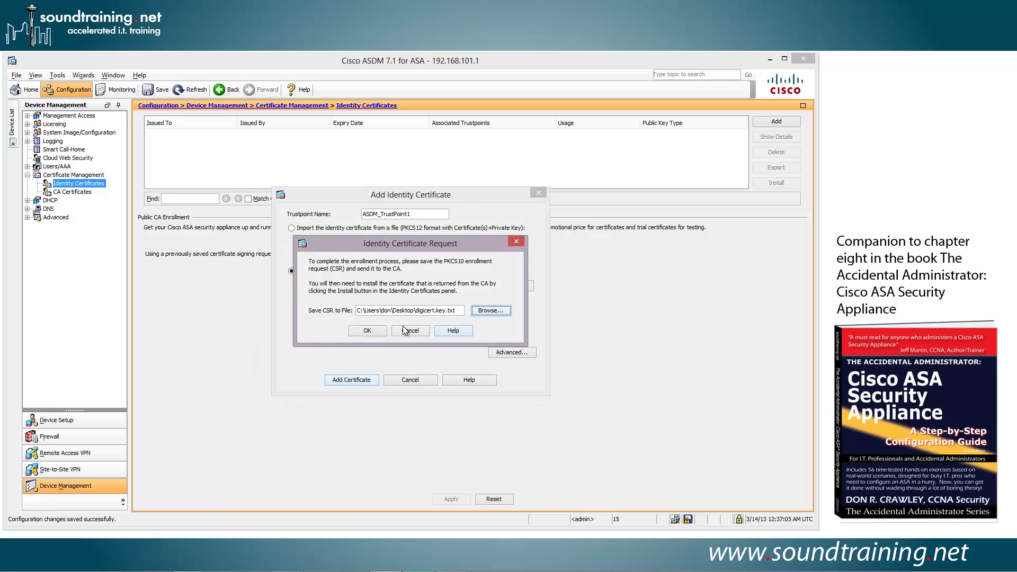
left_click(367, 331)
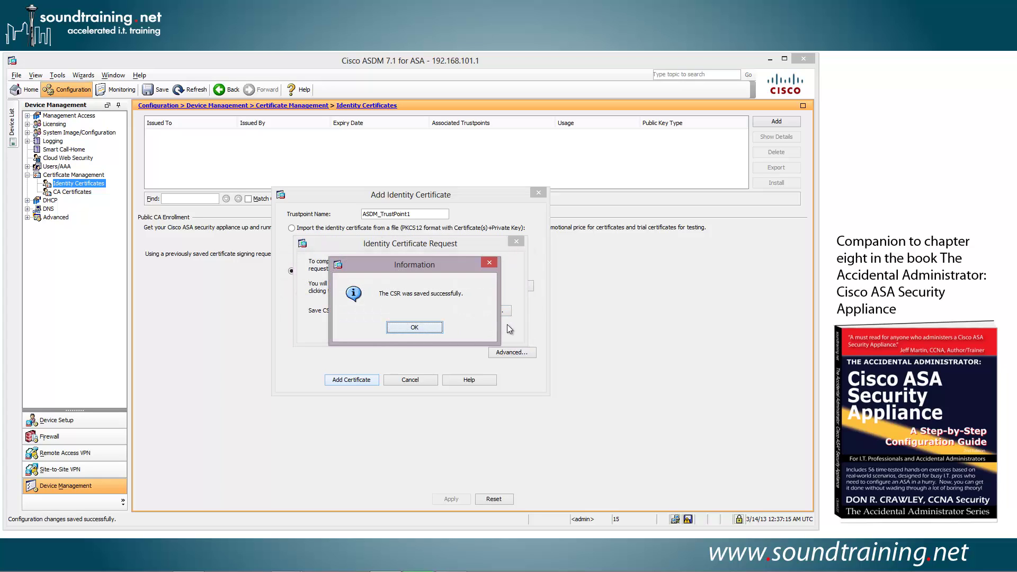
left_click(416, 327)
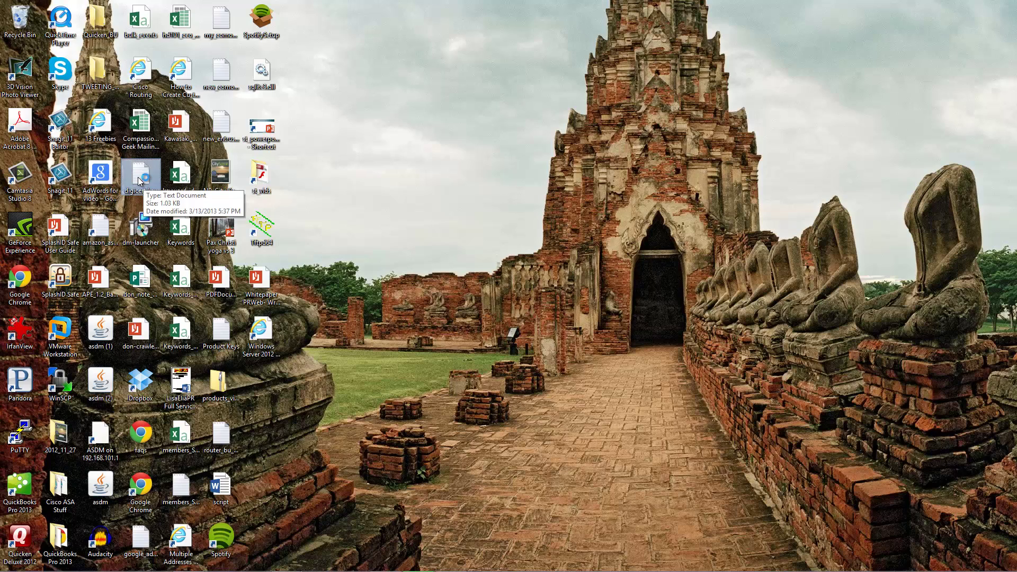
Open the digicert.key CSR file in Notepad, centre the window, and select all its text.
double_click(140, 181)
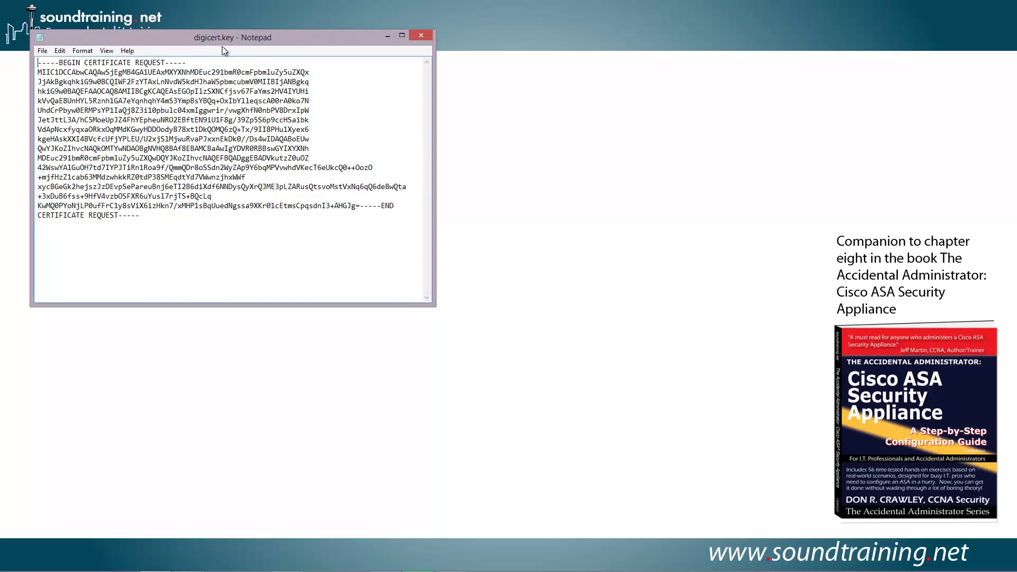
left_click_drag(211, 40, 369, 142)
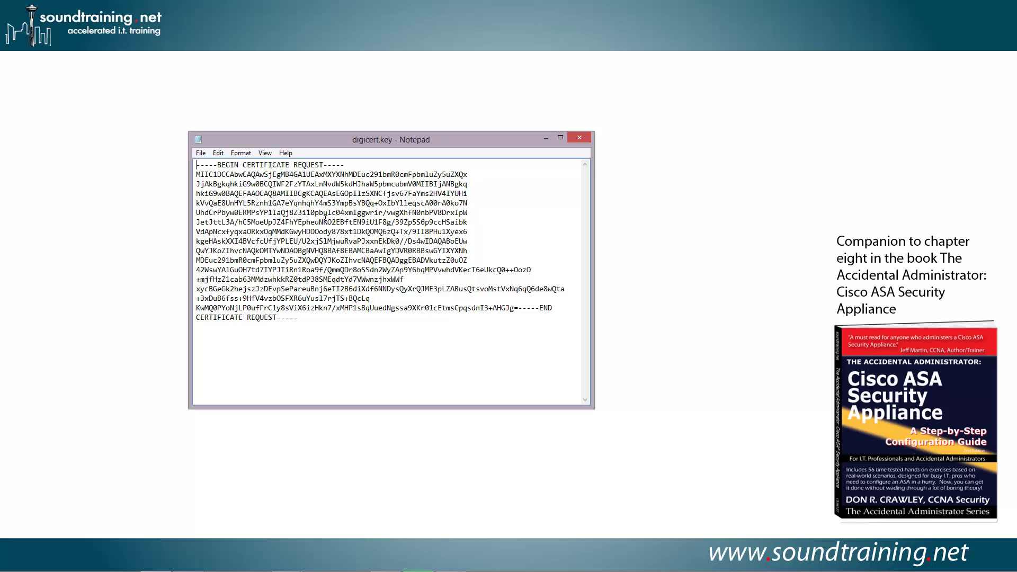
key("ctrl+a")
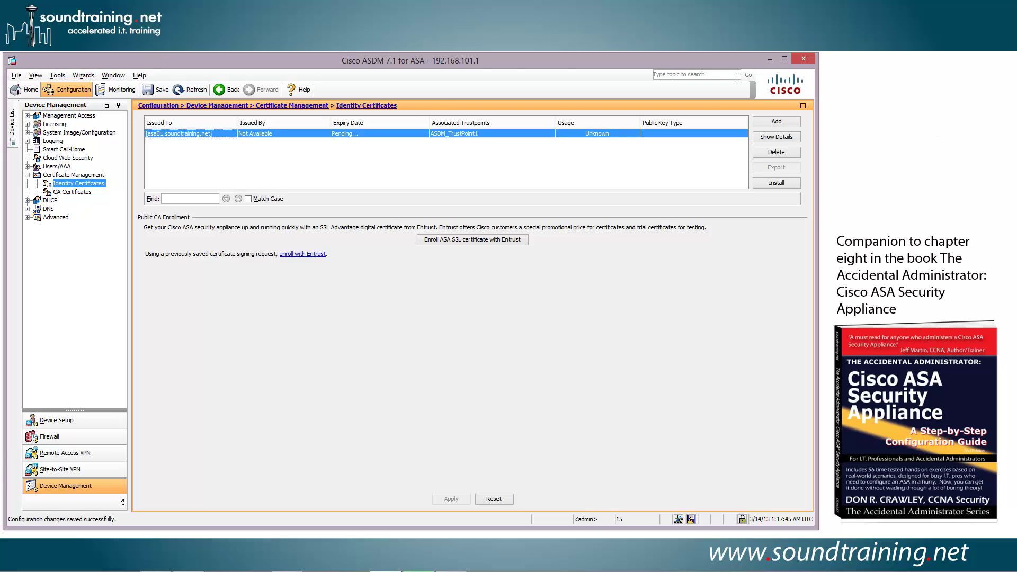
Add DigiCertCA.crt from the certs folder as a new CA certificate and preview its install commands.
left_click(74, 193)
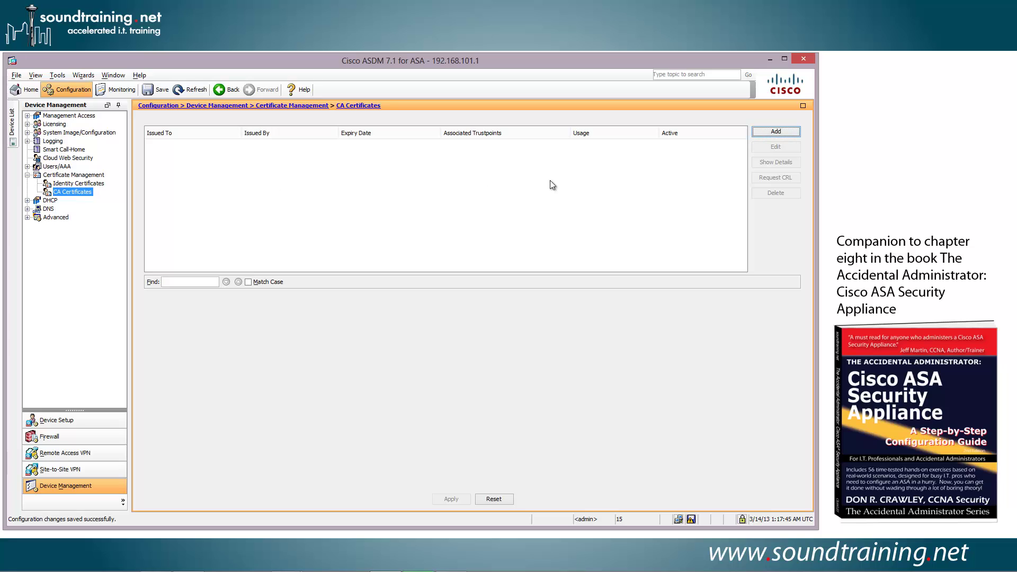
left_click(776, 132)
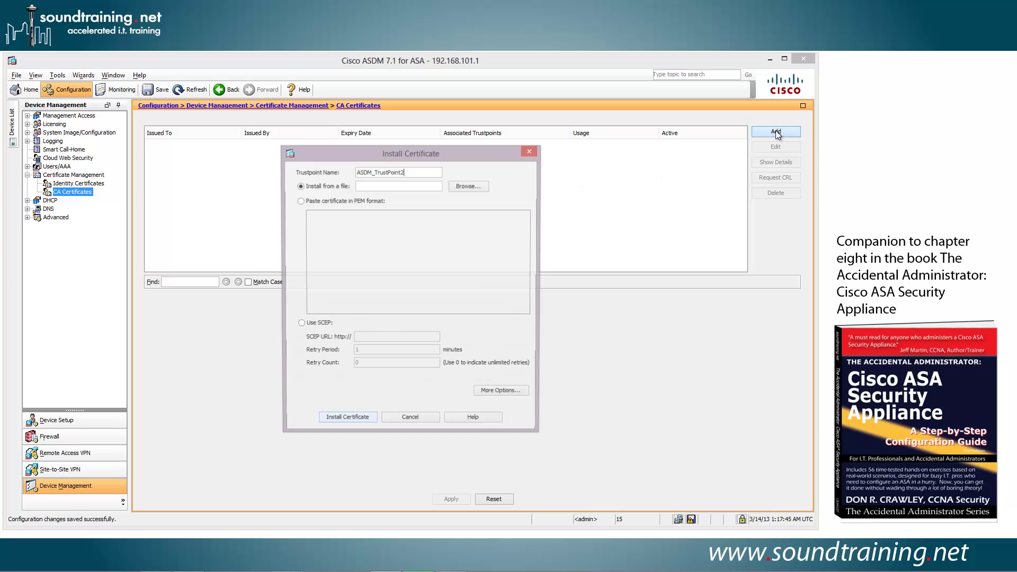
left_click(469, 187)
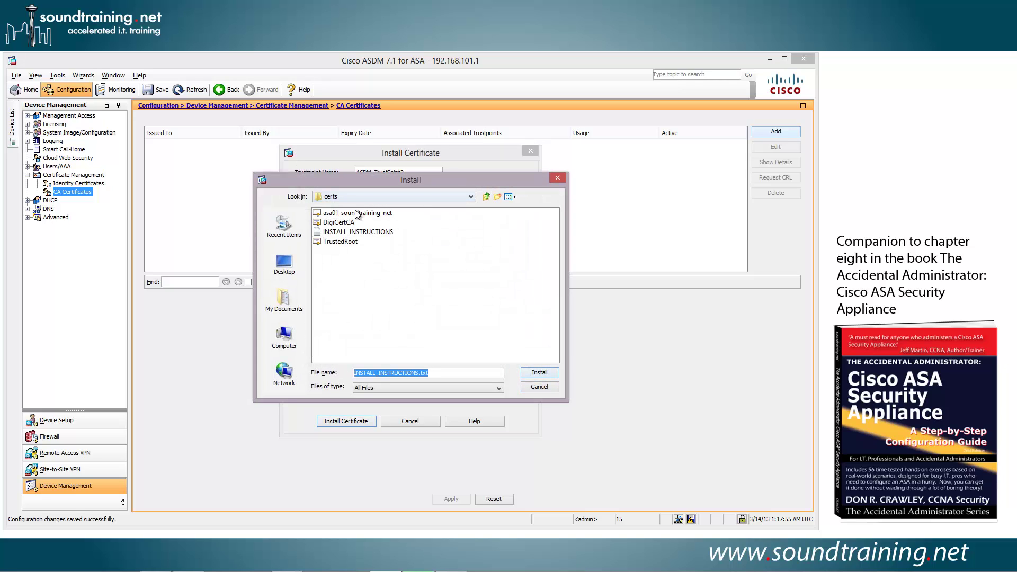
left_click(330, 223)
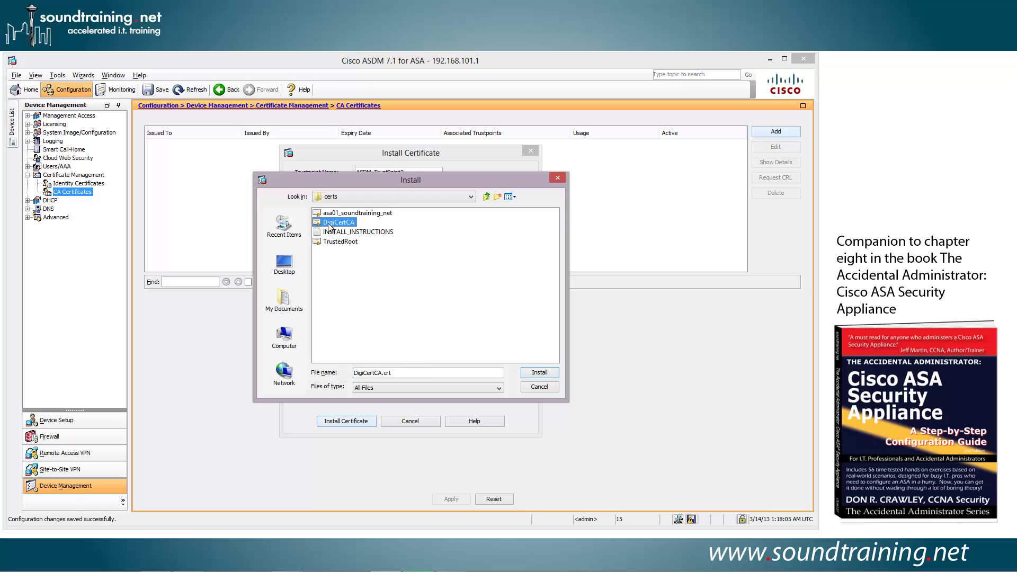
left_click(539, 373)
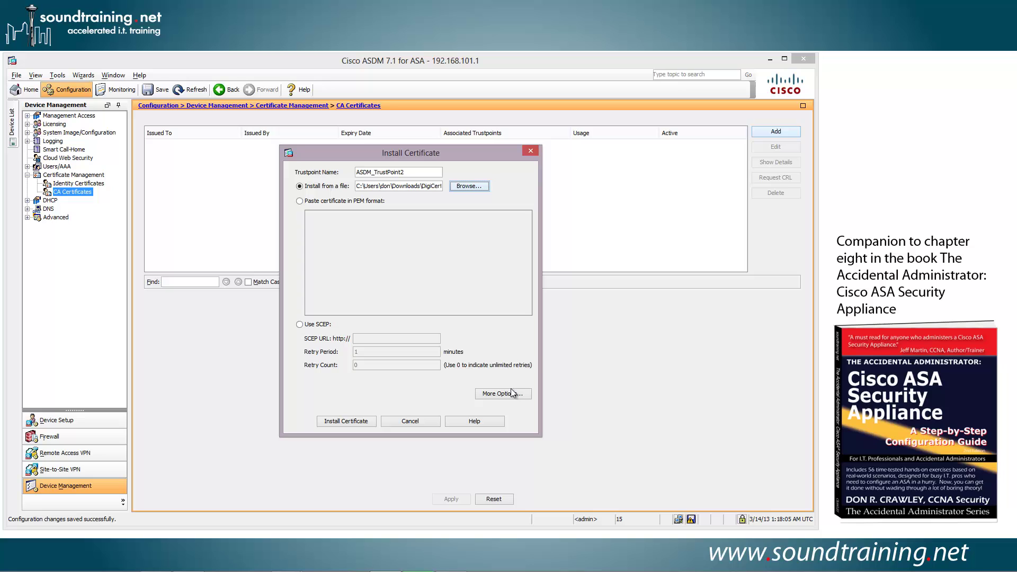
left_click(345, 422)
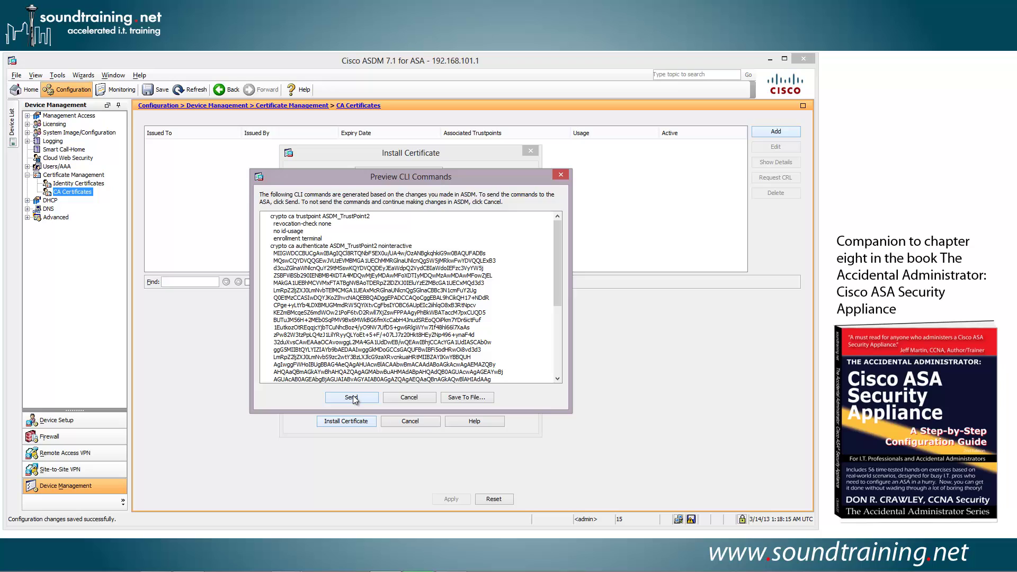
Send the CA certificate commands to the ASA and confirm DigiCert High Assurance CA-3 installed under ASDM_TrustPoint2.
left_click(353, 397)
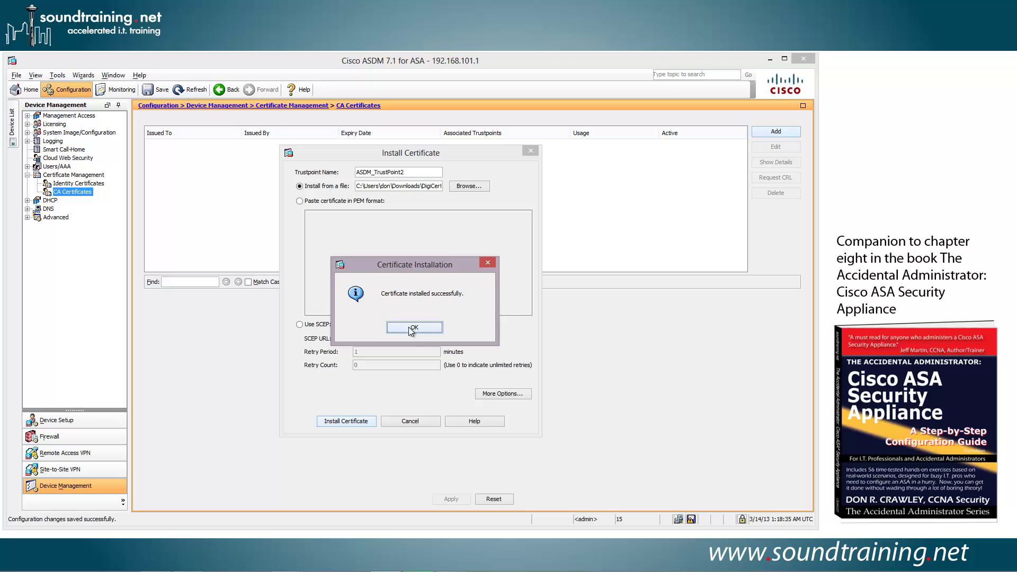
left_click(410, 329)
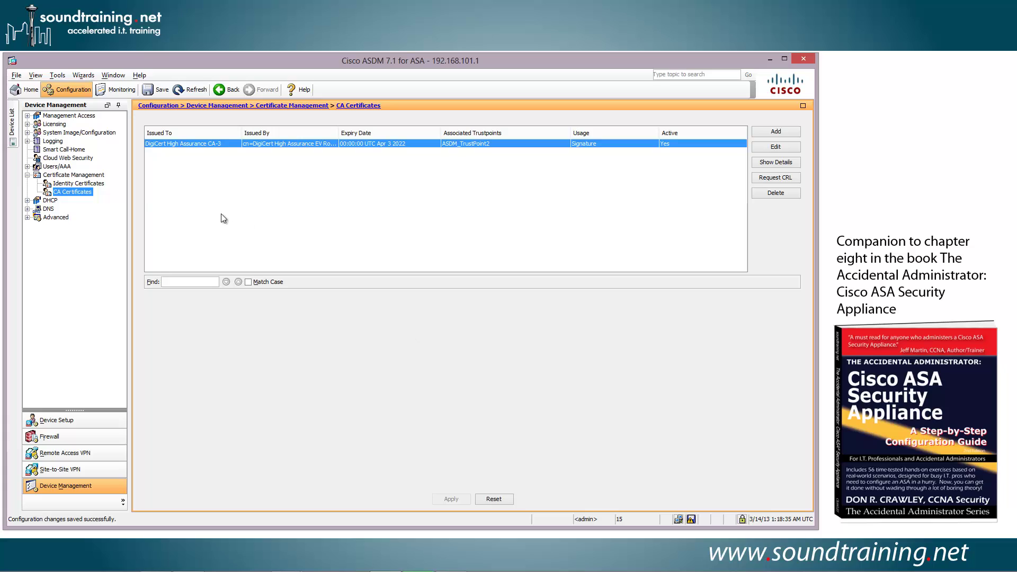
Start installing the pending identity certificate and pick asa01_soundtraining_net.crt from the certs folder.
left_click(79, 186)
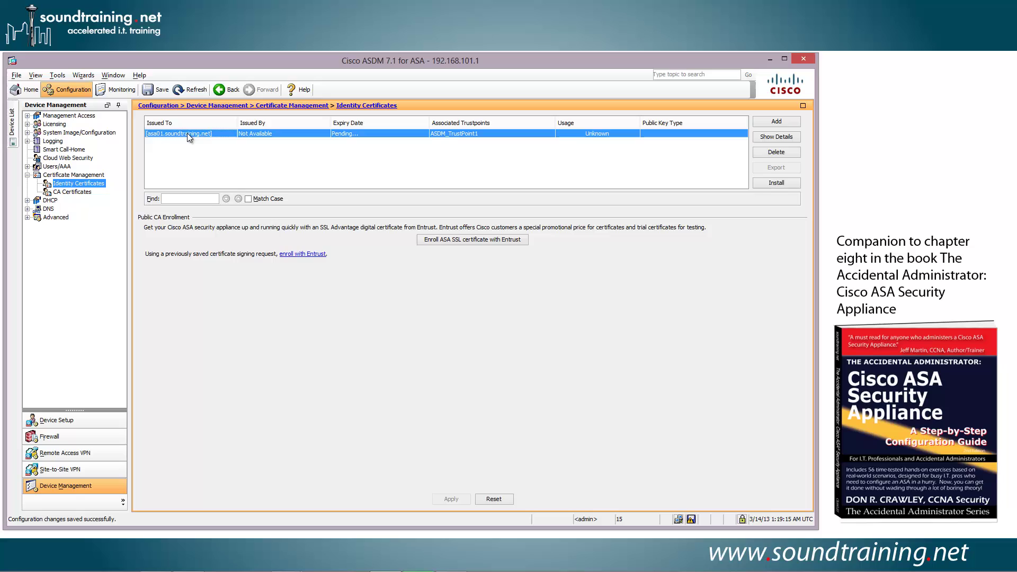
left_click(775, 182)
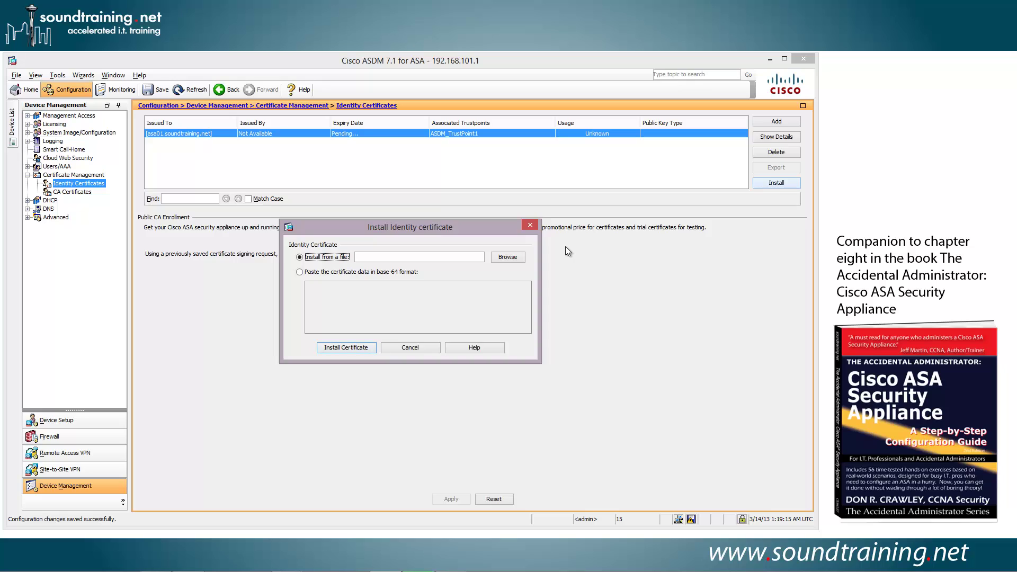
left_click(506, 257)
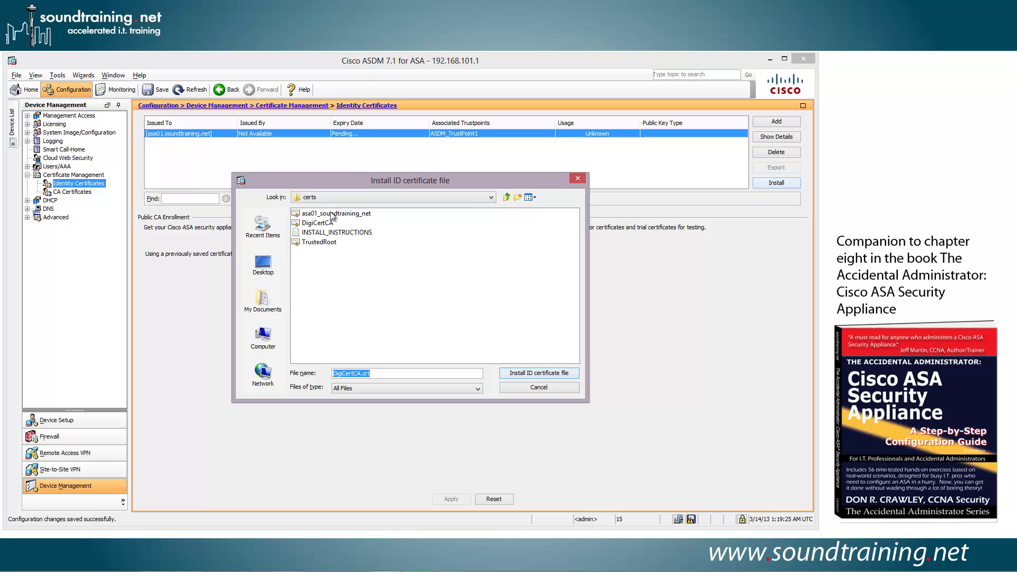
left_click(331, 214)
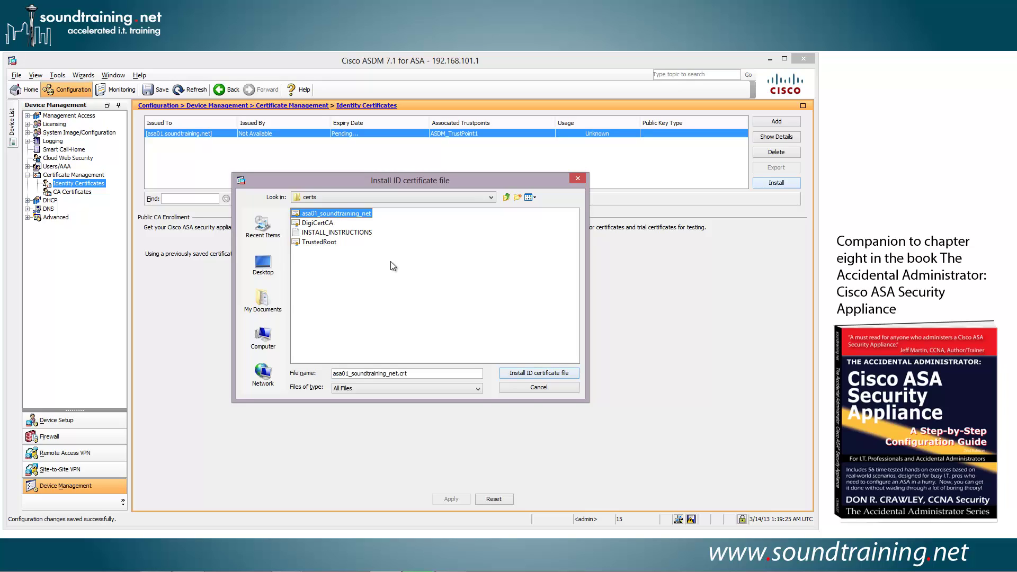
Install asa01_soundtraining_net.crt as the ASDM_TrustPoint1 identity certificate and confirm the import succeeded.
left_click(534, 373)
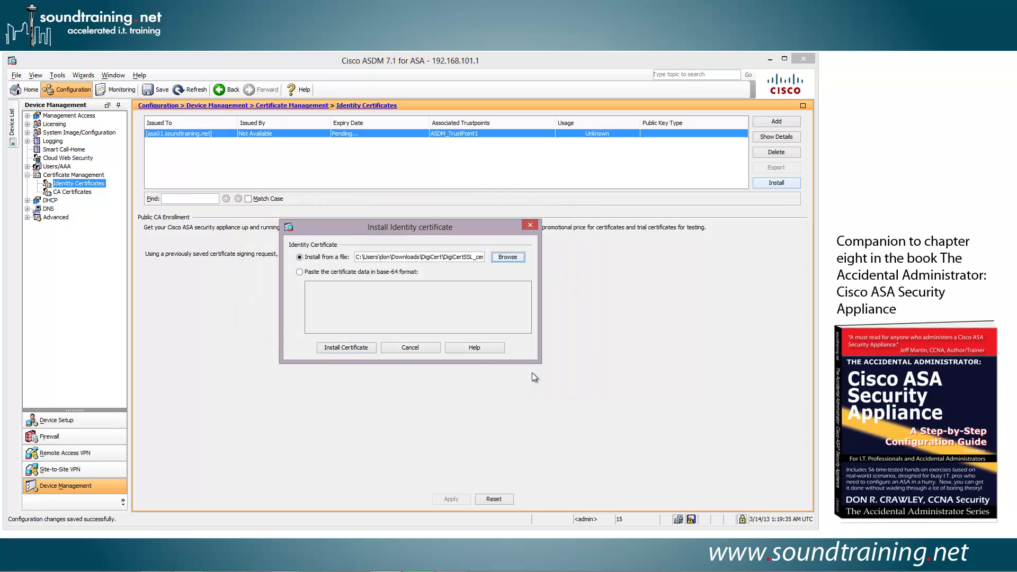
left_click(347, 348)
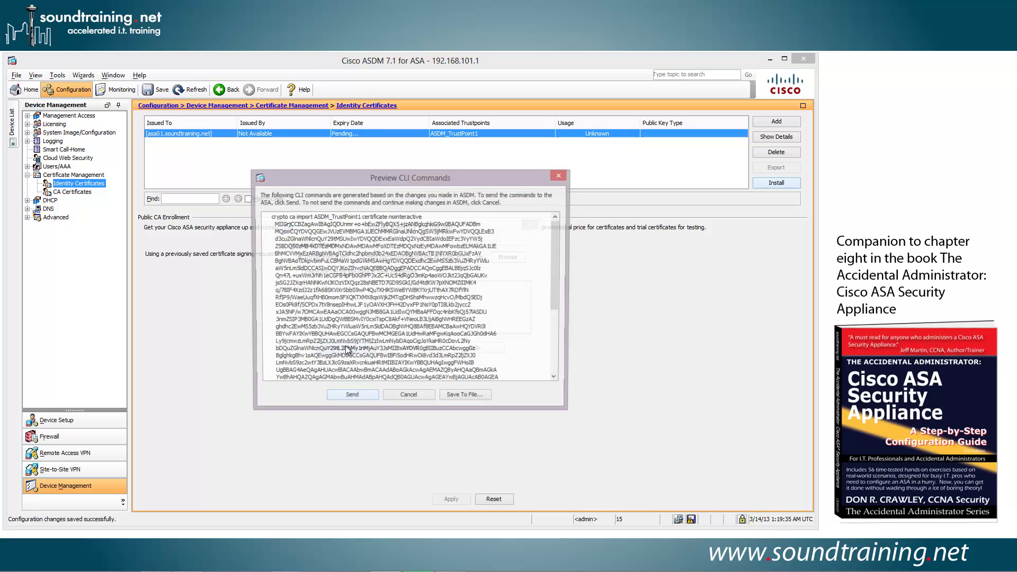
left_click(351, 398)
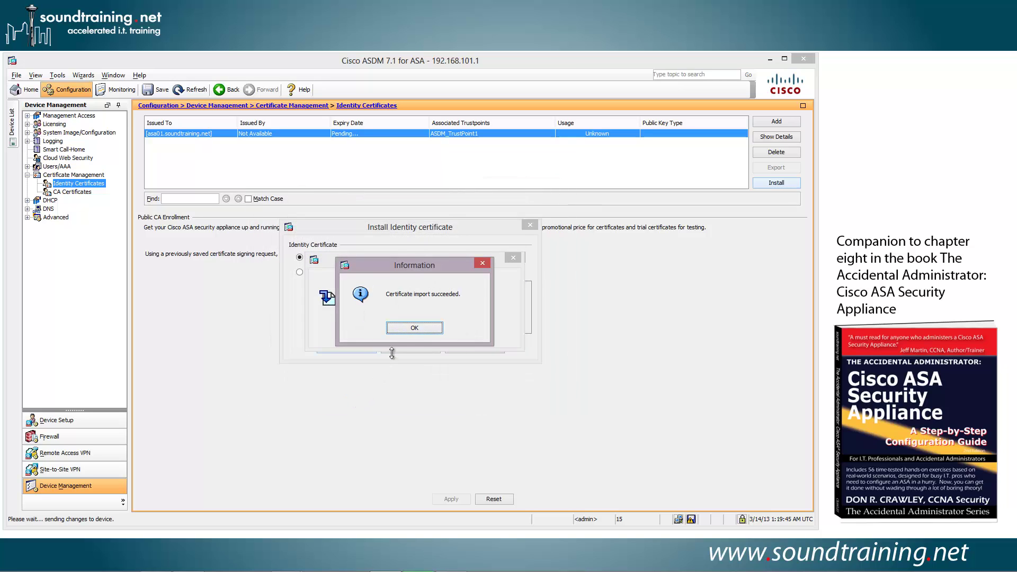
left_click(414, 328)
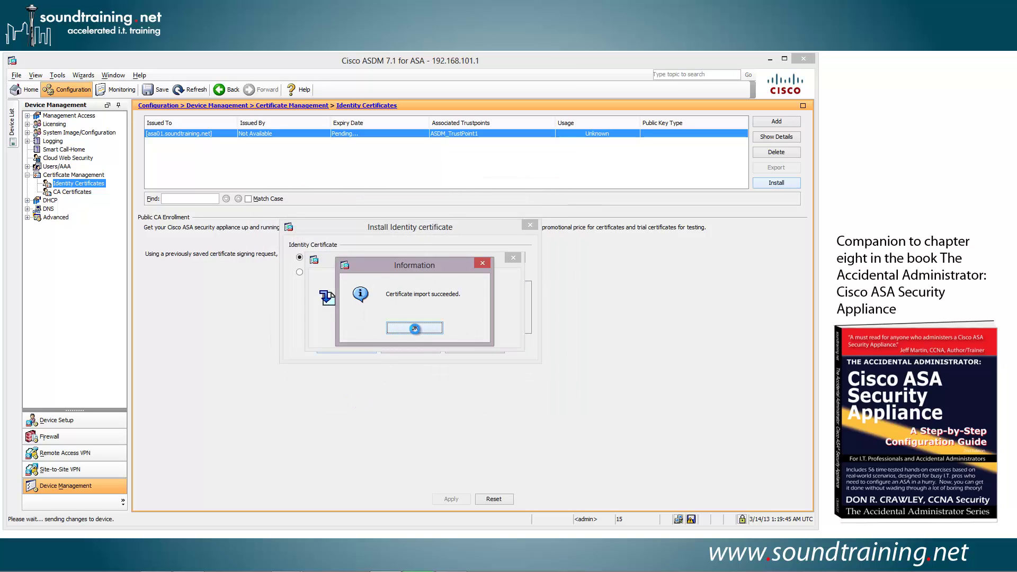